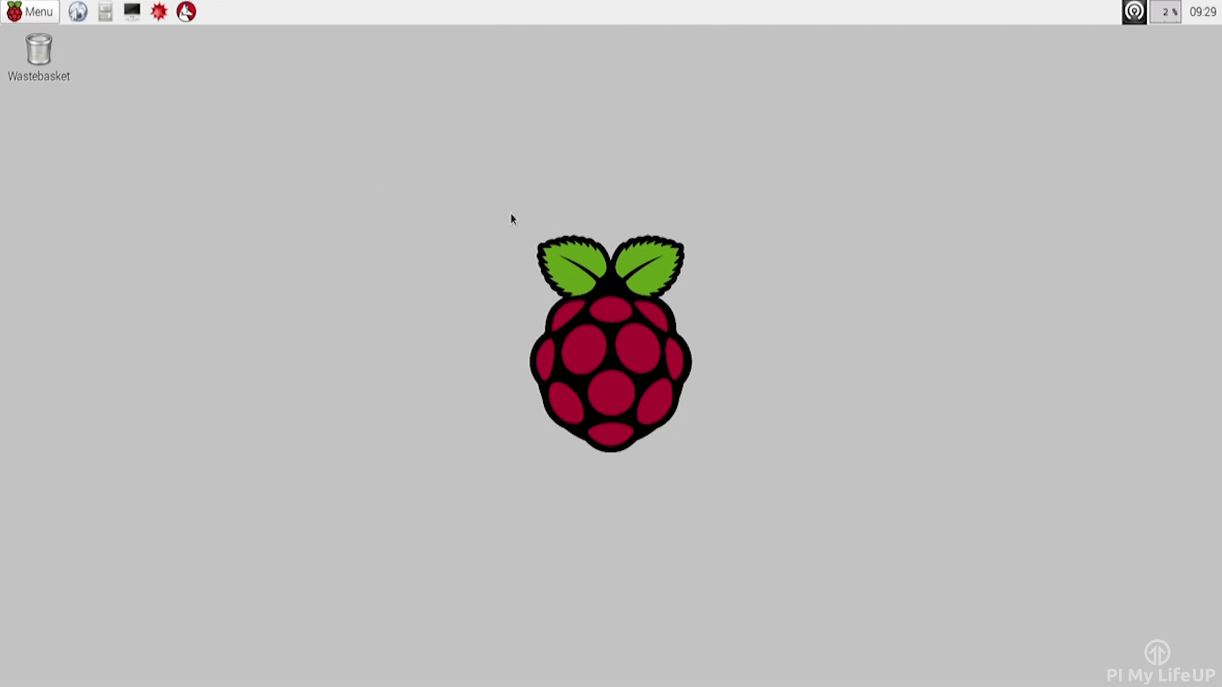
- Launch the WiFi Configuration tool (wpa_gui) from the Preferences menu
{"action": "left_click", "coordinate": [37, 14]}
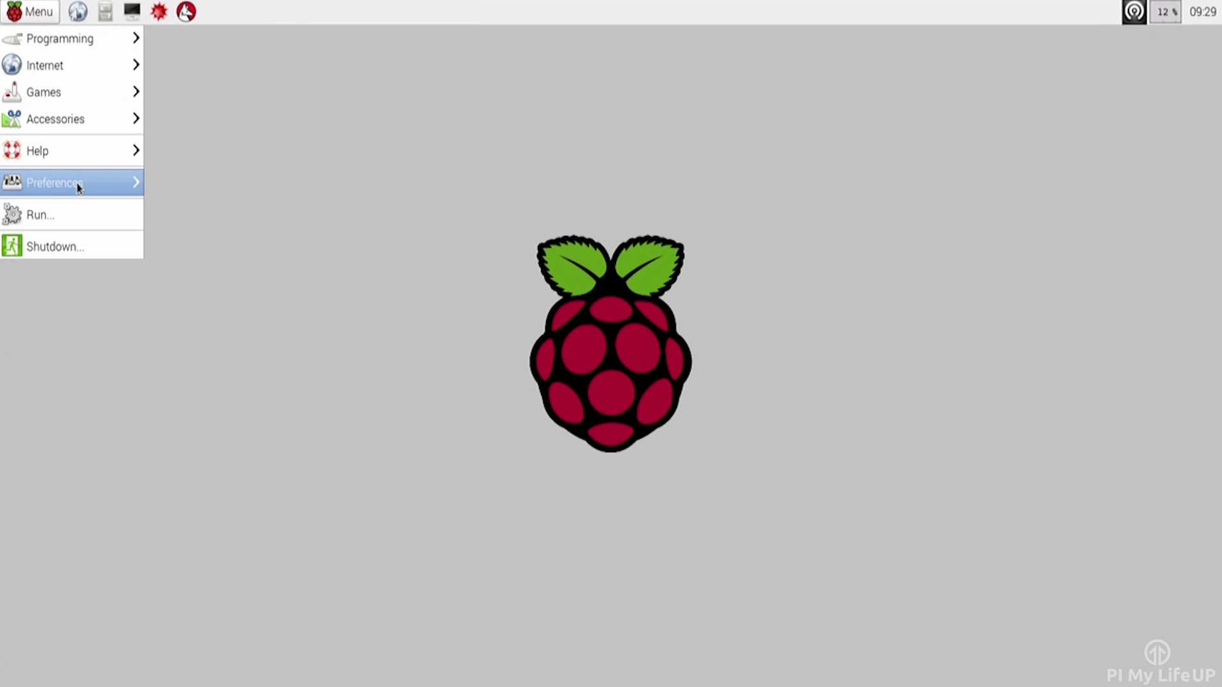
{"action": "mouse_move", "coordinate": [88, 186]}
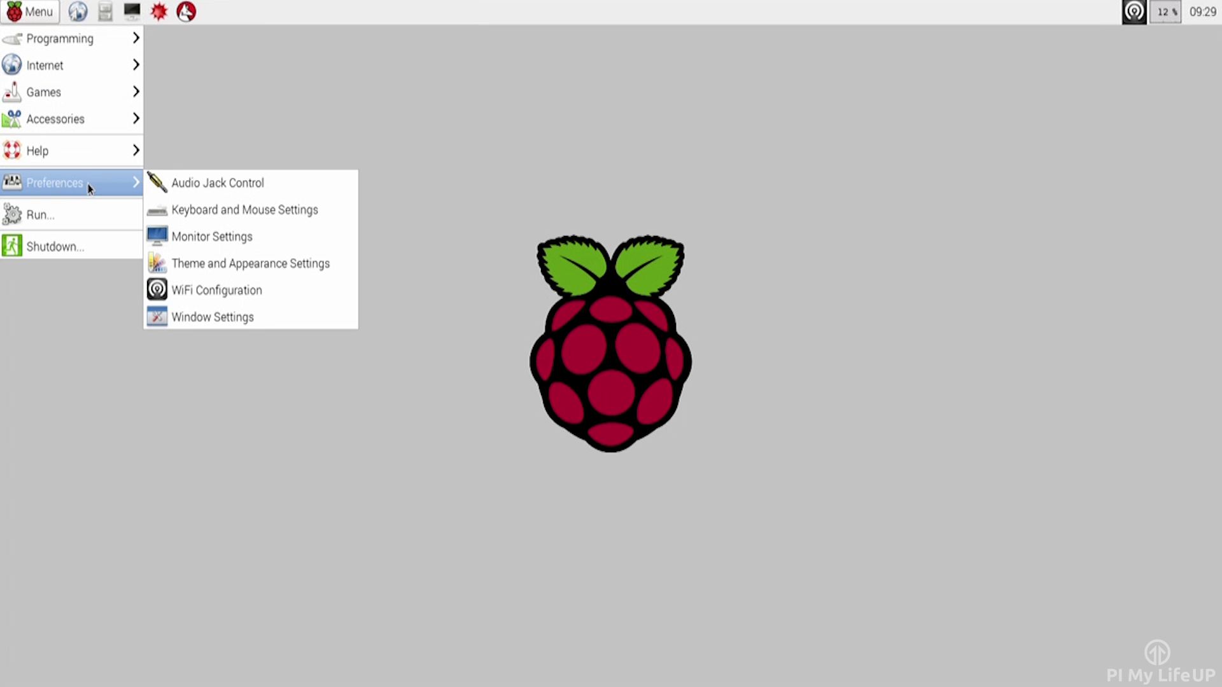
{"action": "left_click", "coordinate": [199, 296]}
- Scan for nearby networks and open FunkyTown's settings, showing WPA2-Personal (PSK) with CCMP
{"action": "left_click", "coordinate": [668, 450]}
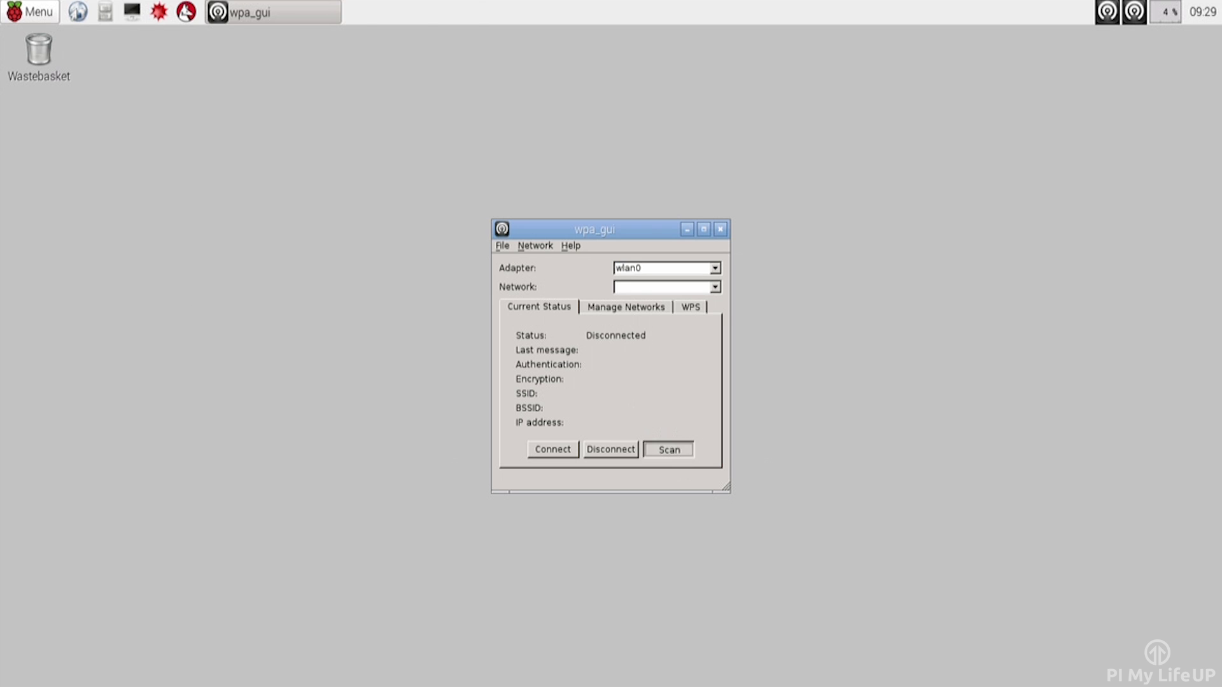
{"action": "left_click", "coordinate": [674, 435]}
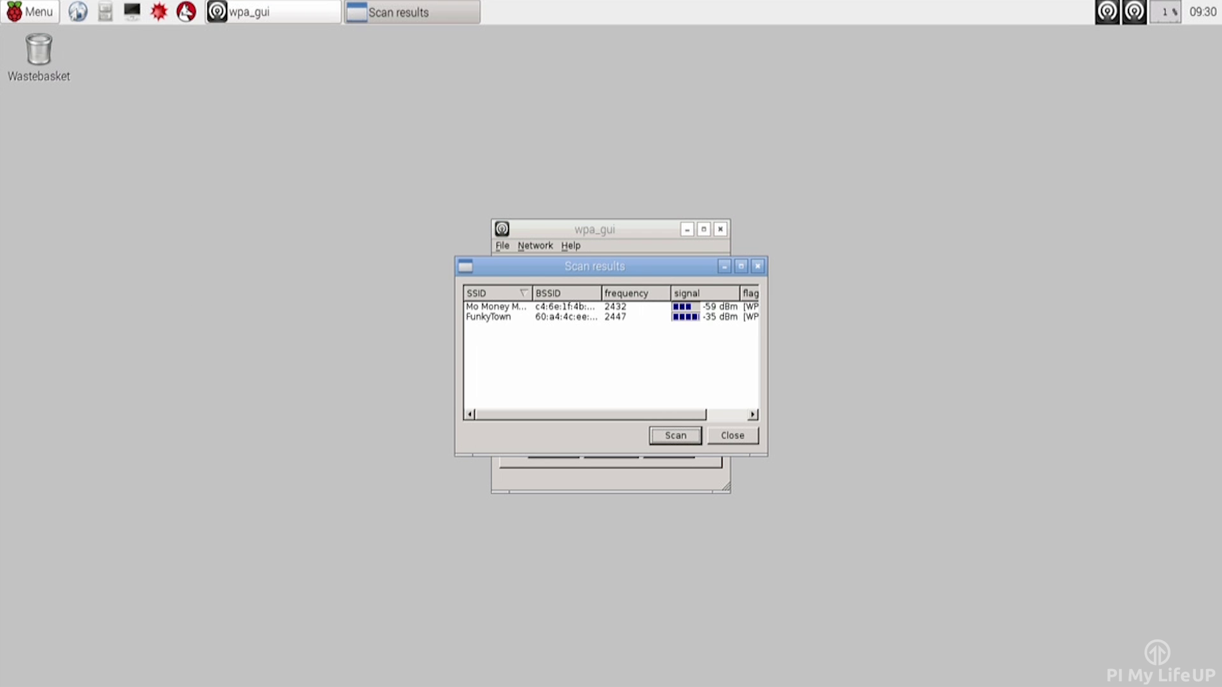
{"action": "left_click", "coordinate": [576, 316]}
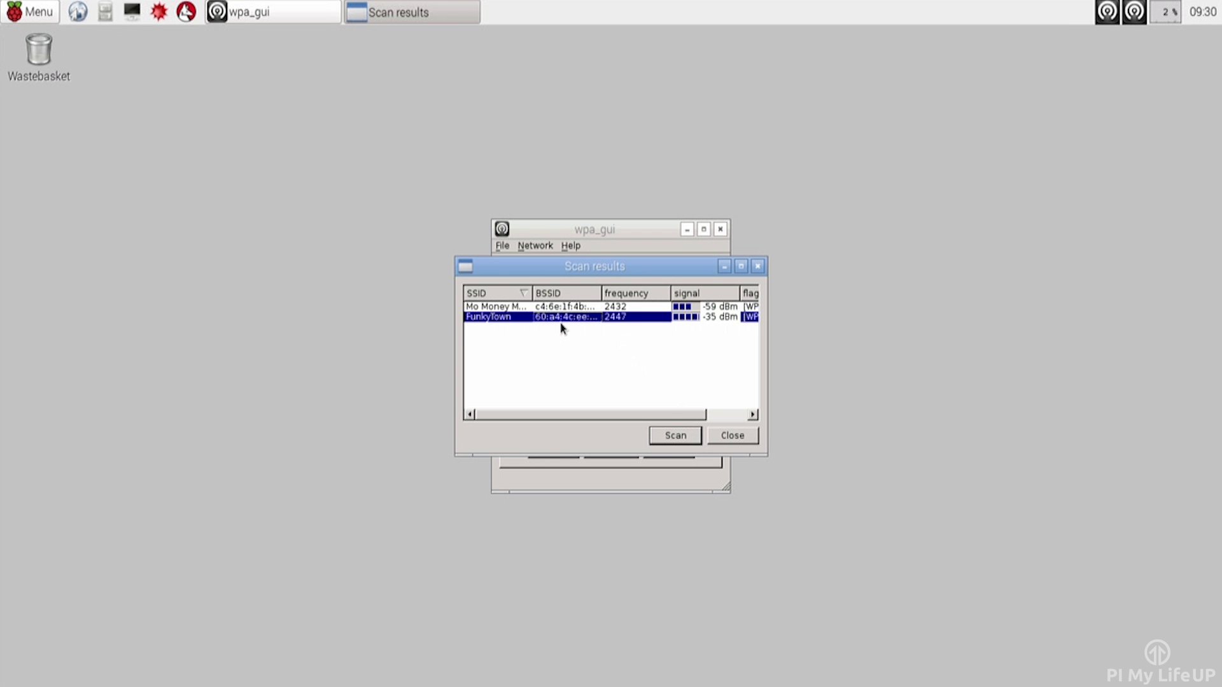
{"action": "double_click", "coordinate": [489, 318]}
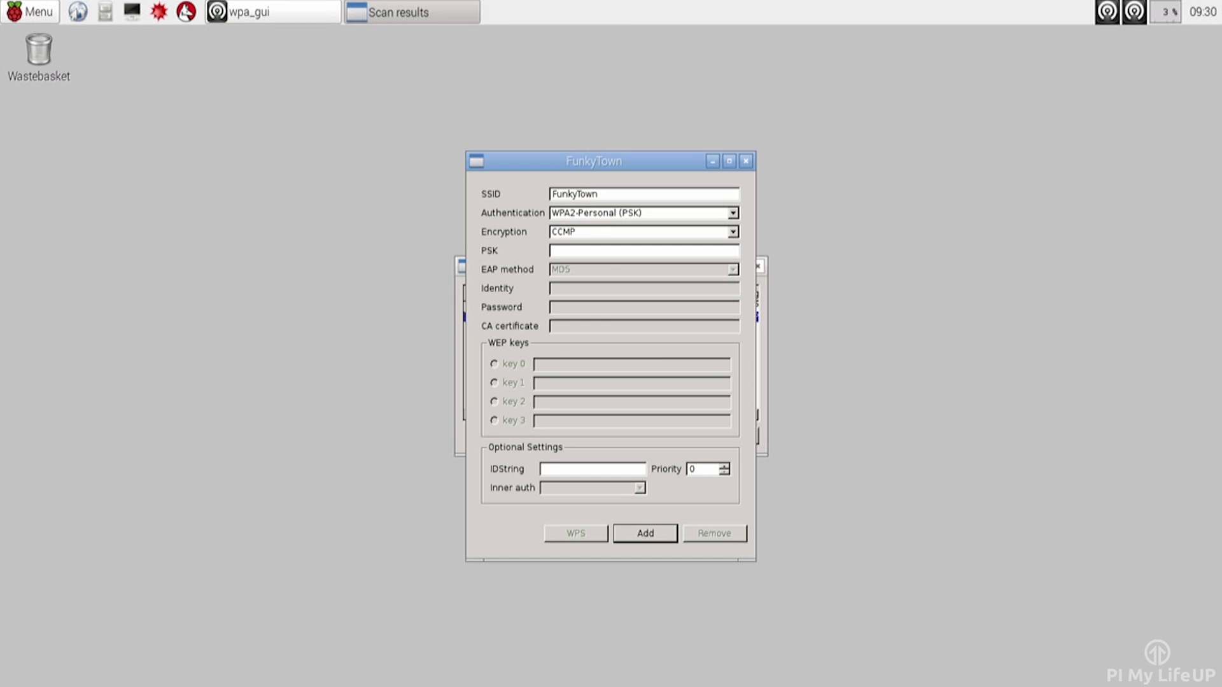
- Enter FunkyTown's Wi-Fi password as the PSK, add the network, and close the scan results
{"action": "left_click", "coordinate": [584, 251]}
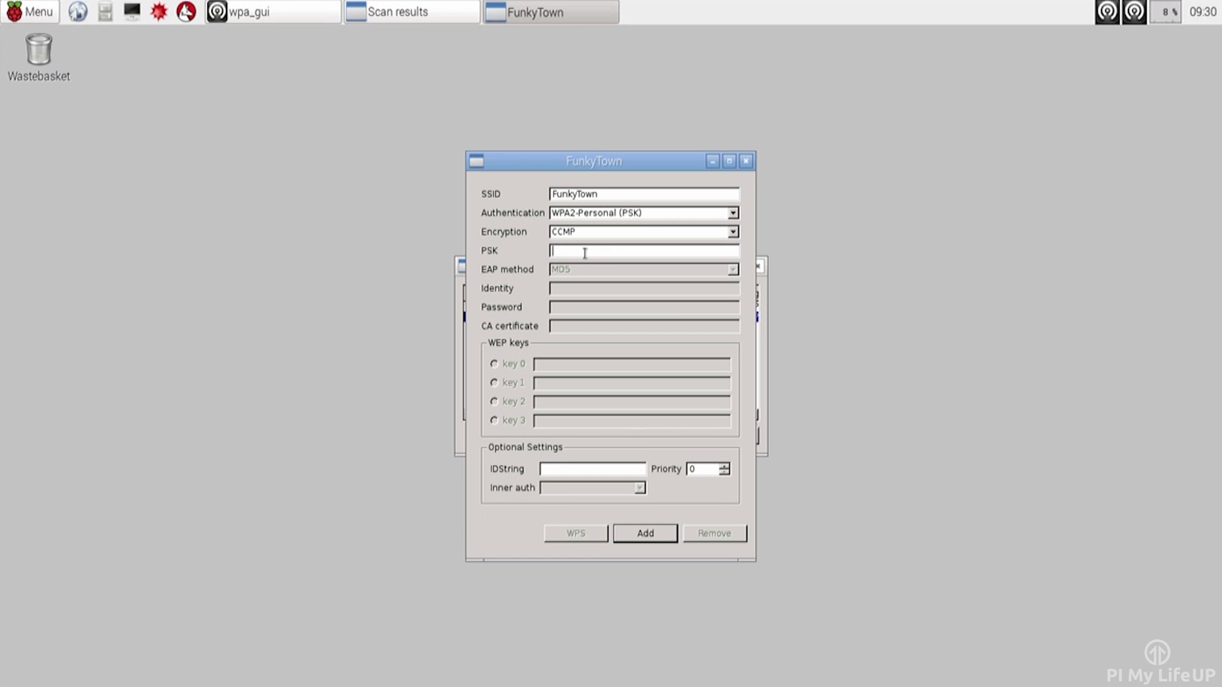
{"action": "type", "text": "**********"}
{"action": "left_click", "coordinate": [656, 532]}
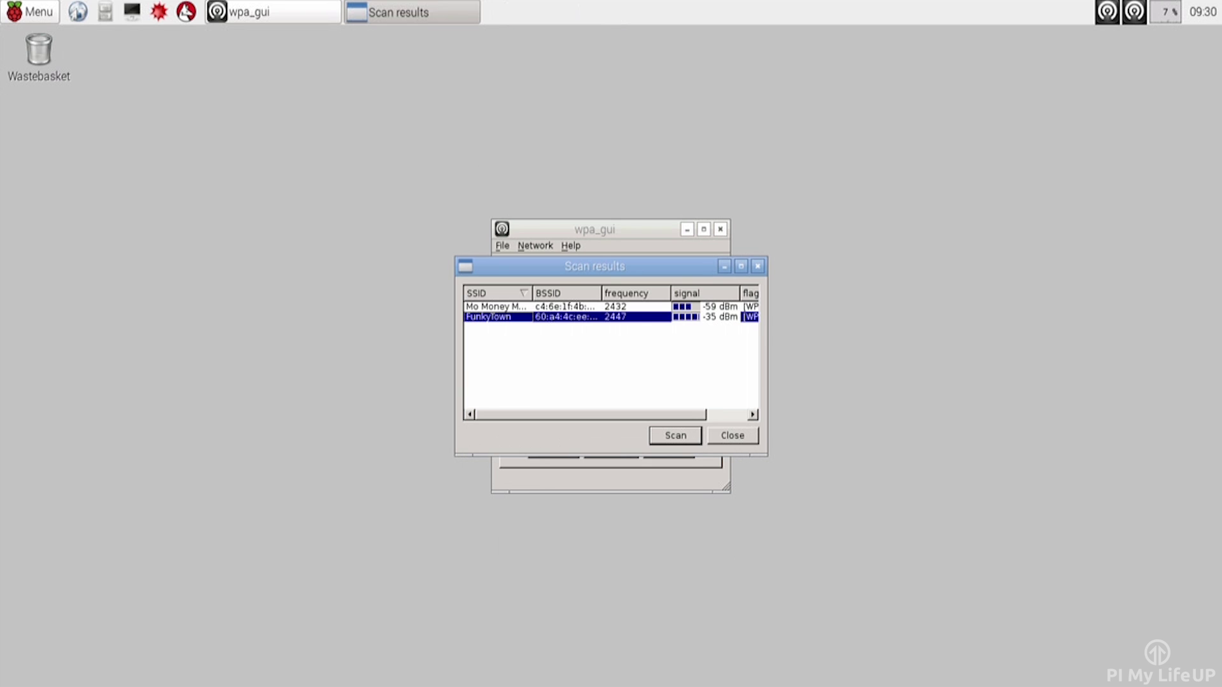
{"action": "left_click", "coordinate": [732, 436]}
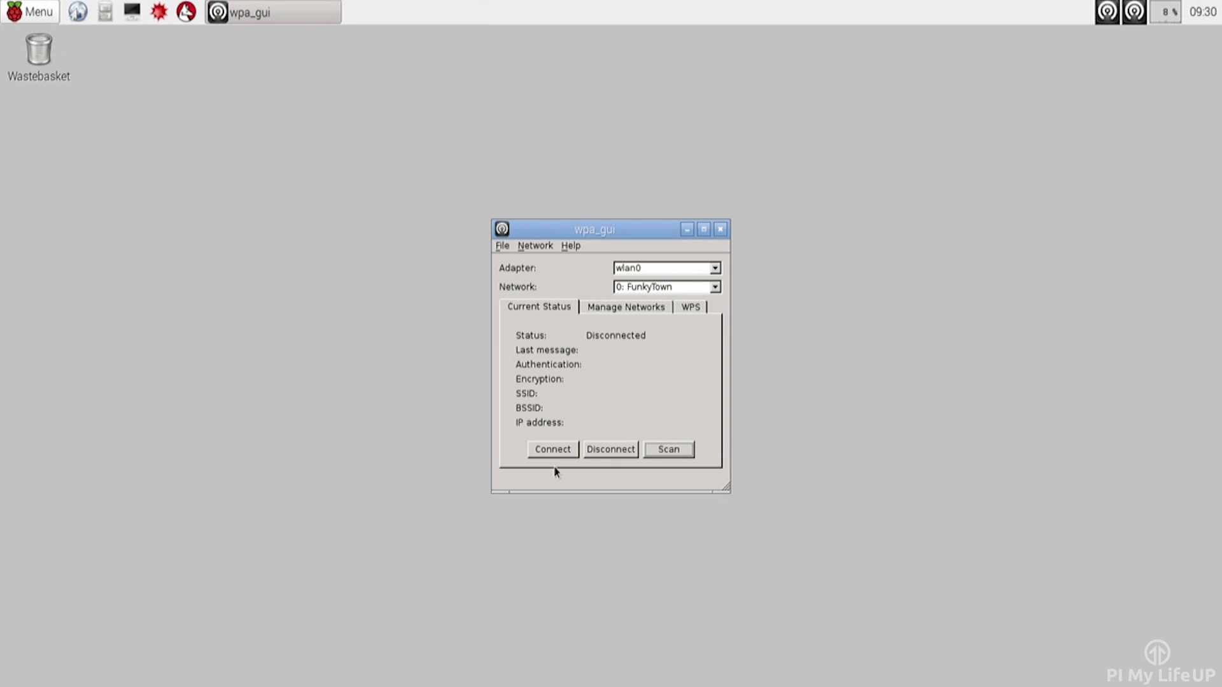
- Connect wpa_gui to the configured FunkyTown network
{"action": "left_click", "coordinate": [552, 450]}
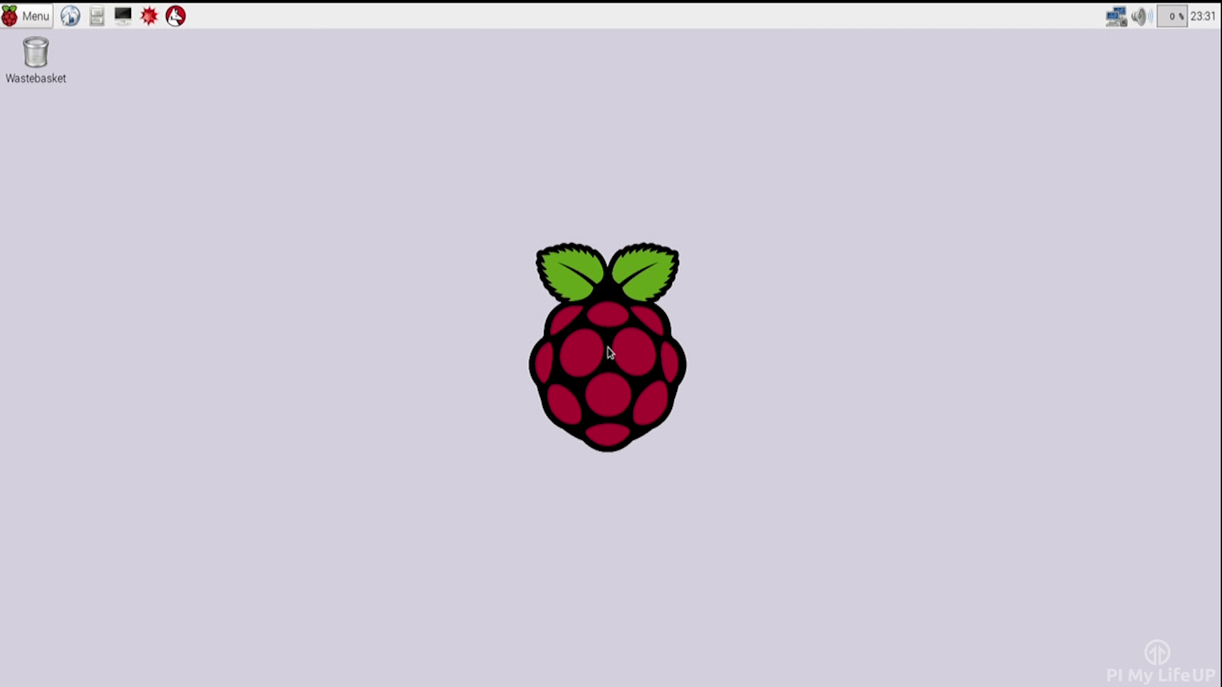
- Join FunkyTown from the desktop's network tray icon, entering its Wi-Fi password
{"action": "left_click", "coordinate": [1122, 18]}
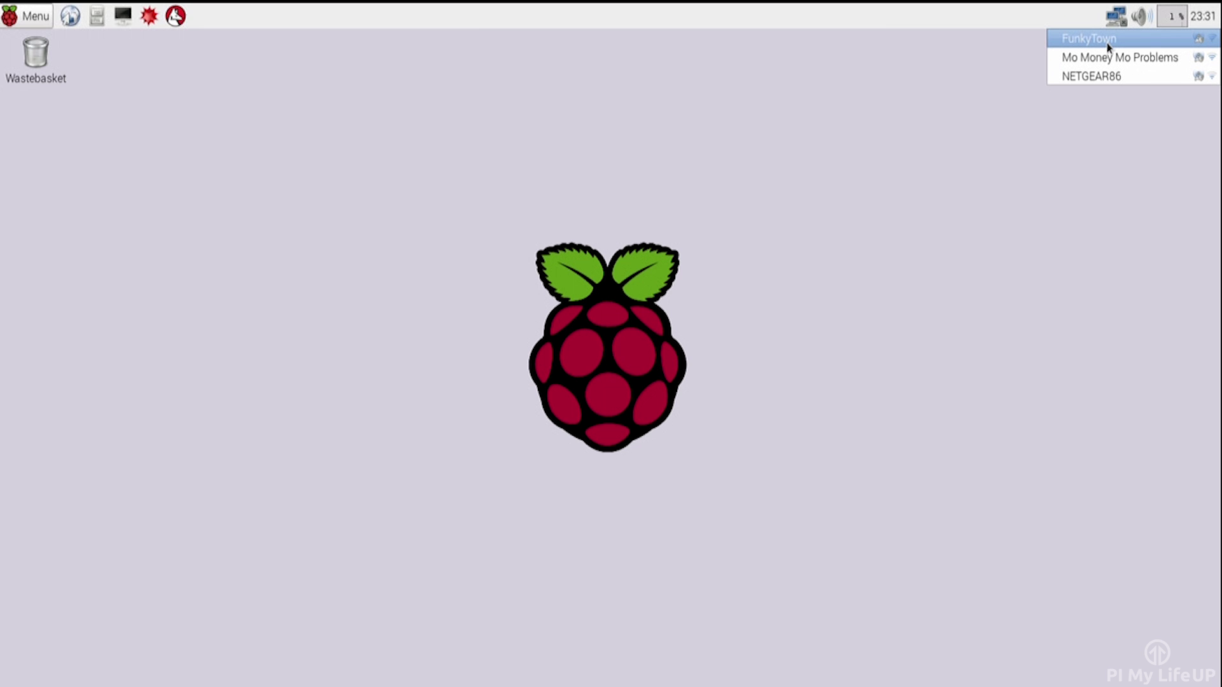
{"action": "left_click", "coordinate": [1106, 43]}
{"action": "type", "text": "pimylifeup"}
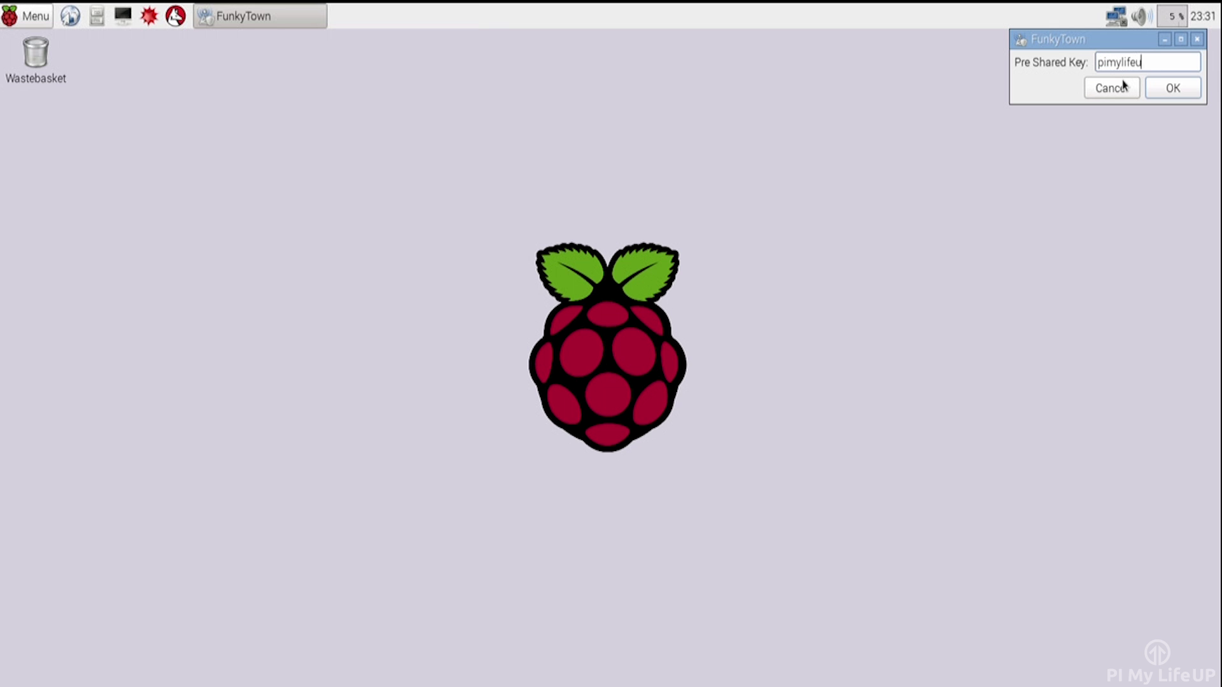
{"action": "left_click", "coordinate": [1173, 88]}
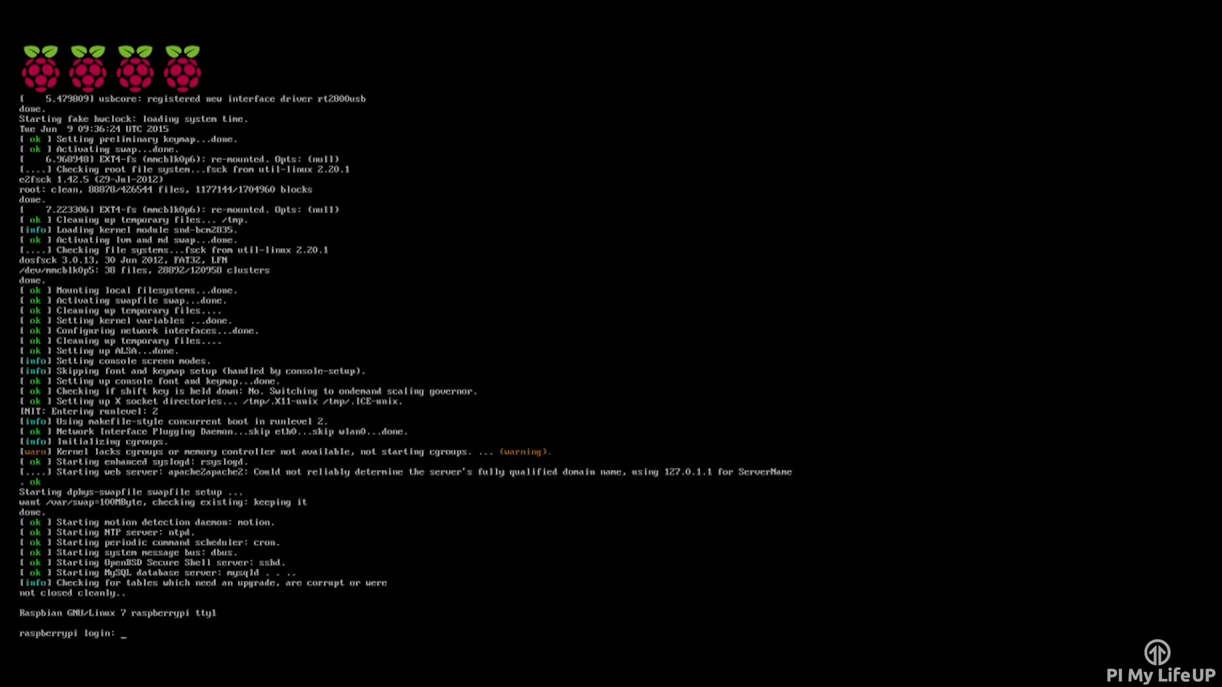
- Log in as pi with the account password and open /etc/wpa_supplicant/wpa_supplicant.conf in nano via sudo
{"action": "type", "text": "pi"}
{"action": "key", "text": "Return"}
{"action": "type", "text": "raspberry"}
{"action": "key", "text": "Return"}
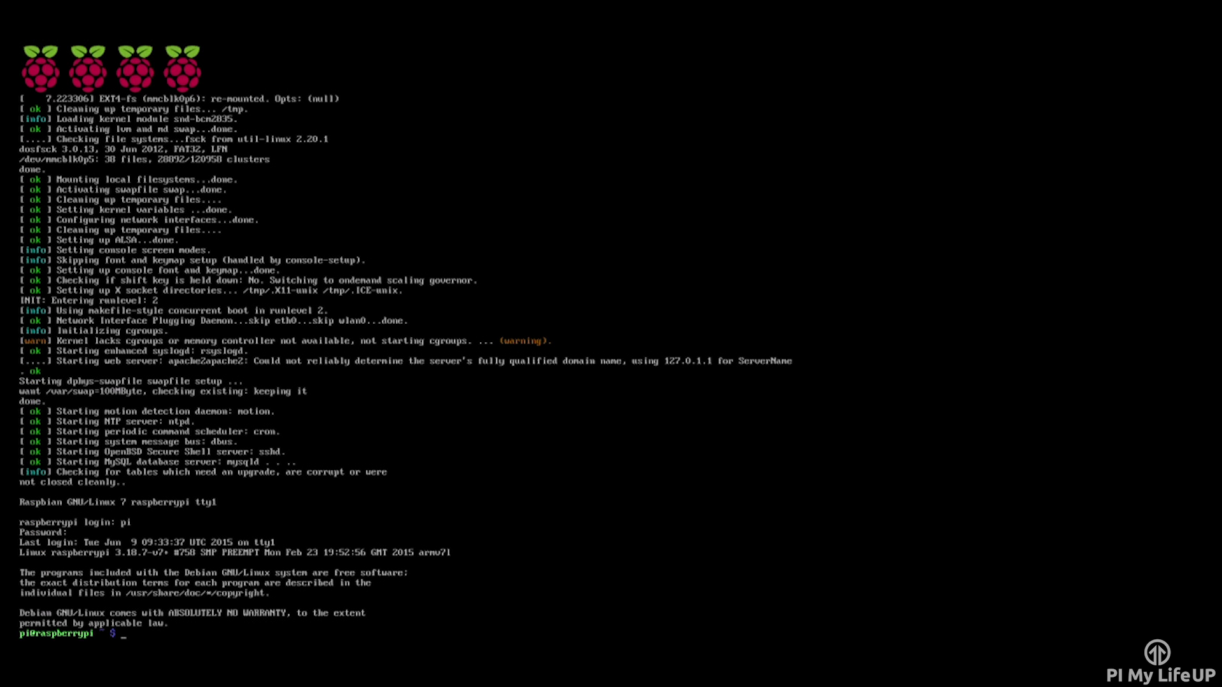
{"action": "type", "text": "sudo nano /etc/wpa"}
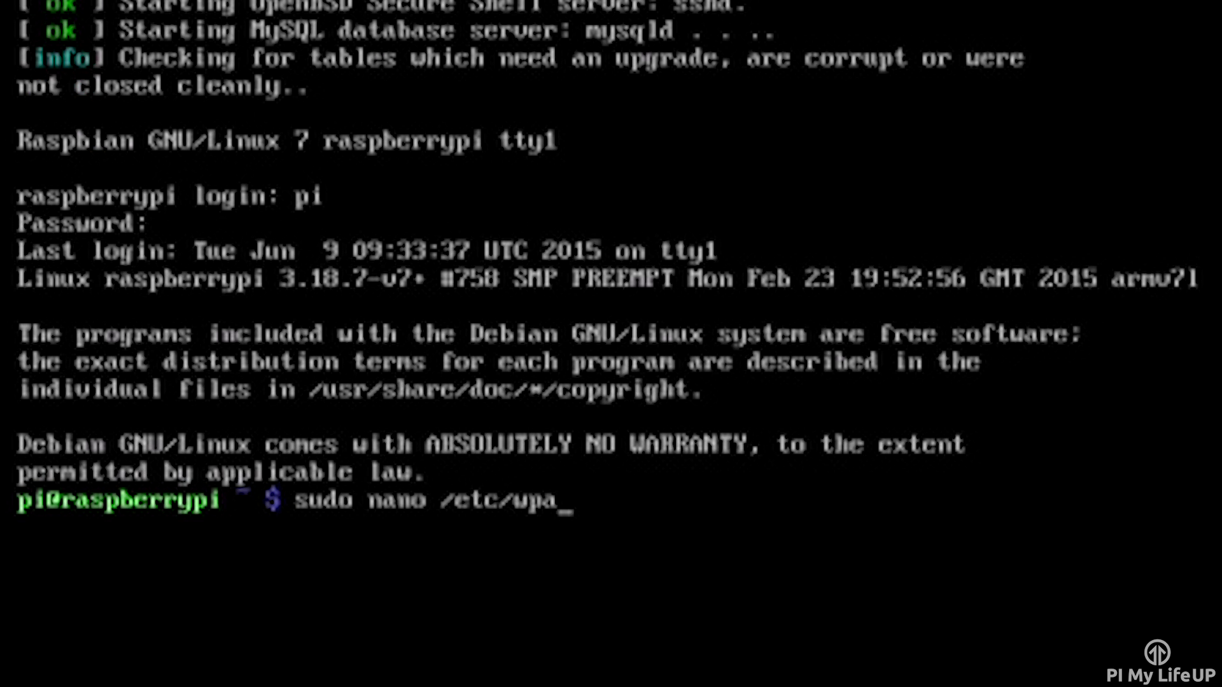
{"action": "type", "text": "_supplicant"}
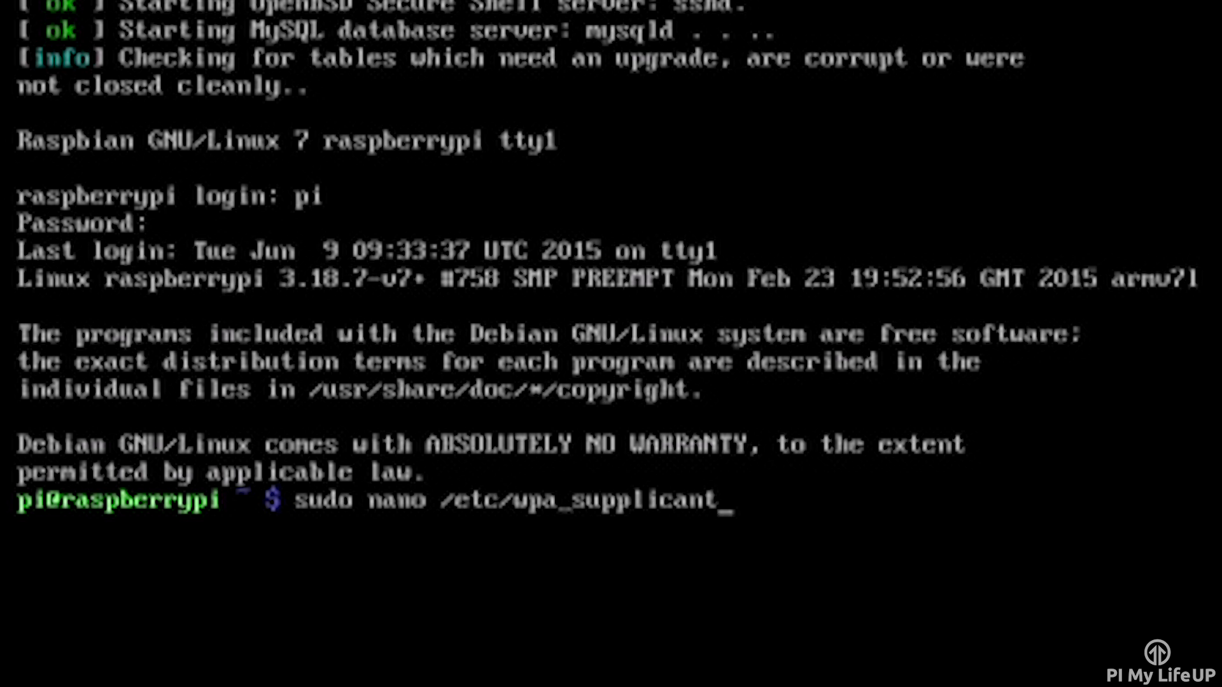
{"action": "type", "text": "/wpa_supplicant"}
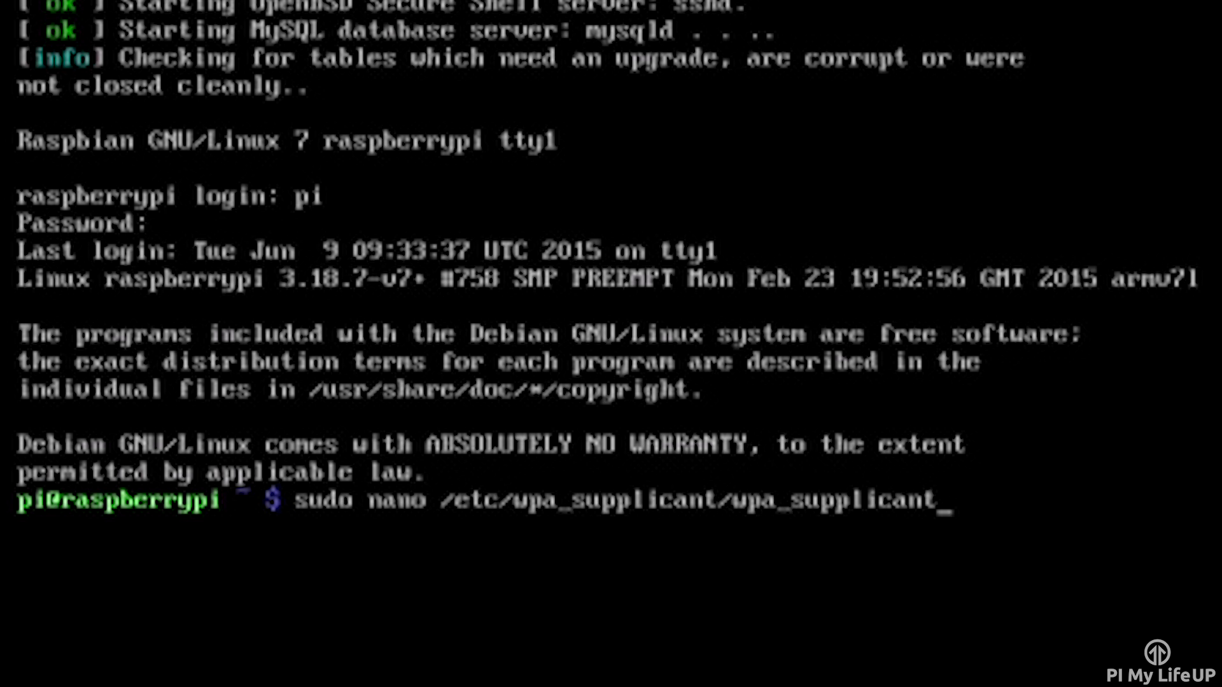
{"action": "type", "text": ".conf"}
{"action": "key", "text": "Return"}
- Append a network={ } block with ssid="FunkyTown" and the network's psk password
{"action": "key", "text": "Down"}
{"action": "key", "text": "Down"}
{"action": "key", "text": "Return"}
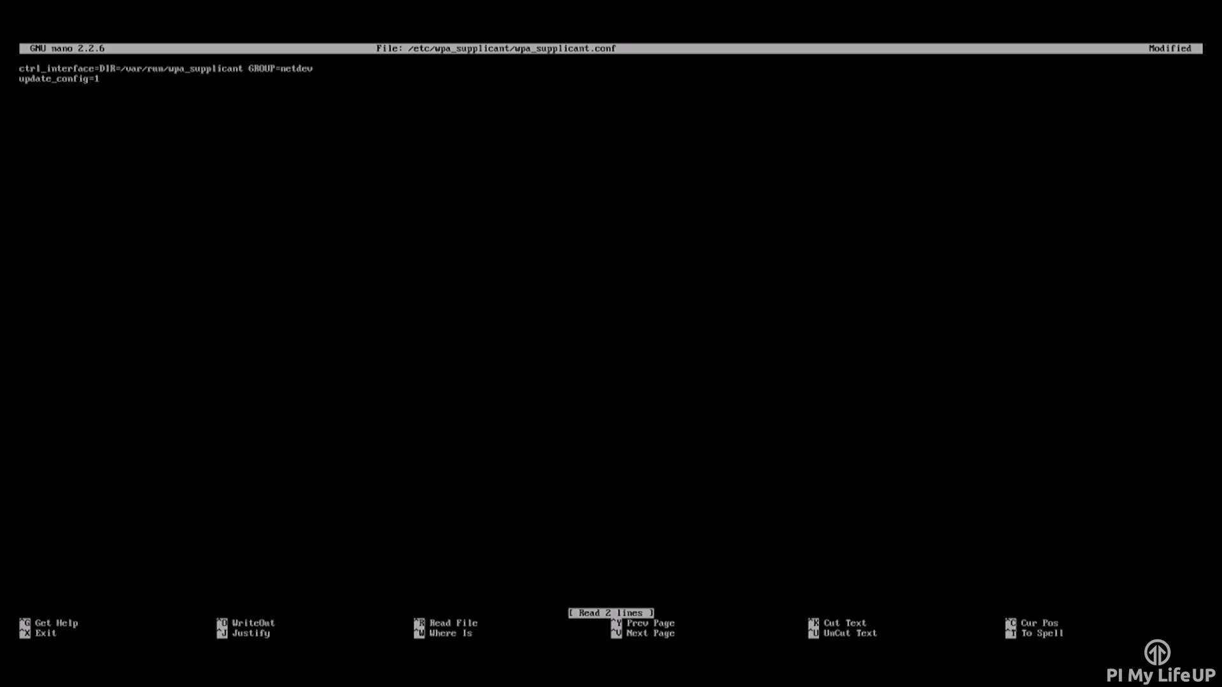
{"action": "type", "text": "network={"}
{"action": "key", "text": "Return"}
{"action": "type", "text": "ssid="}
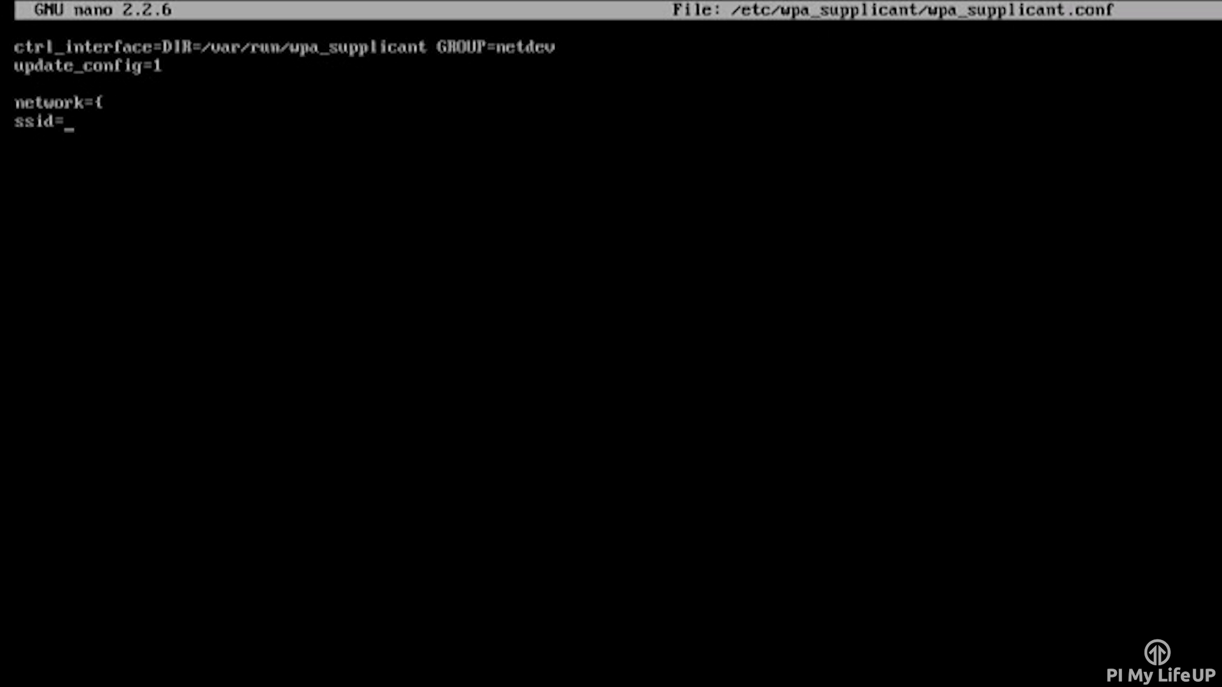
{"action": "type", "text": "\"FunkyTown\""}
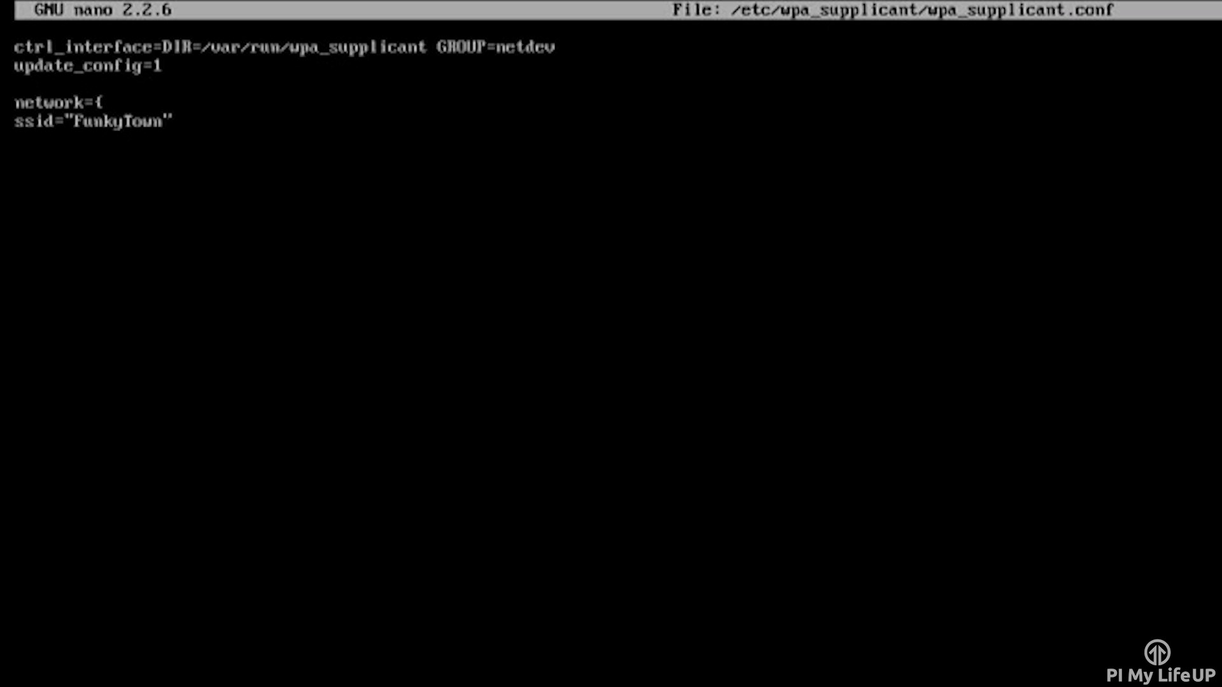
{"action": "key", "text": "Return"}
{"action": "type", "text": "psk=\"pinylifeup\""}
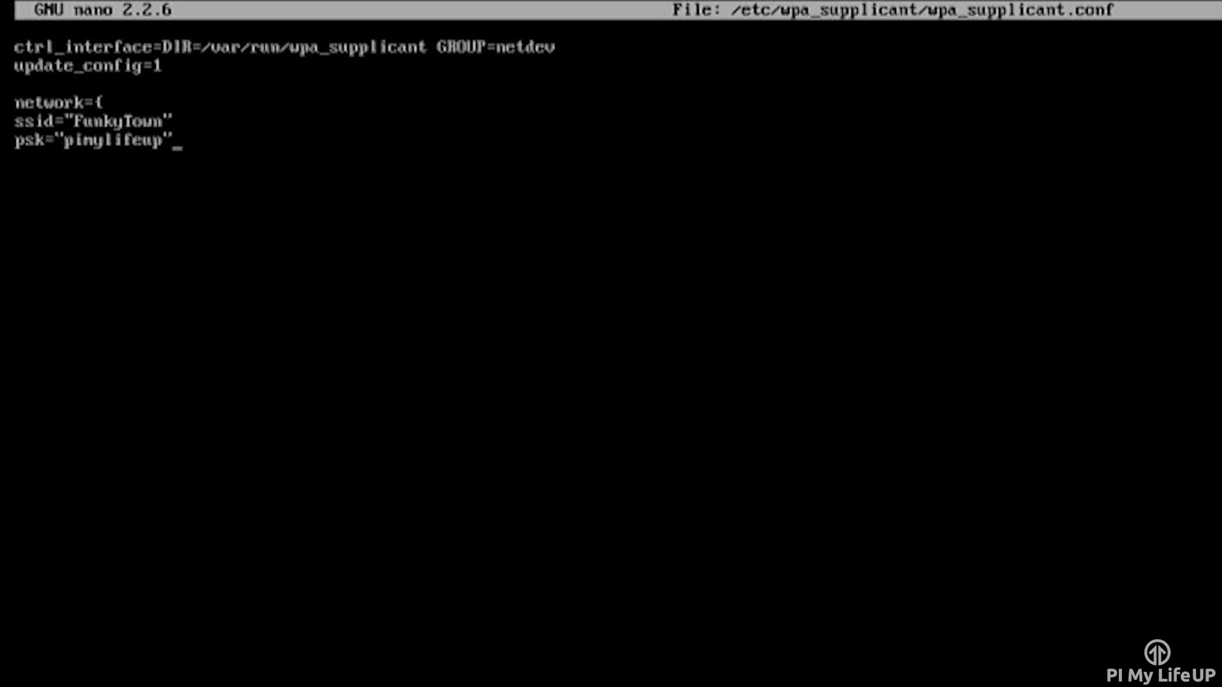
{"action": "key", "text": "Return"}
{"action": "type", "text": "}"}
- Save wpa_supplicant.conf and exit nano back to the shell
{"action": "key", "text": "ctrl+o"}
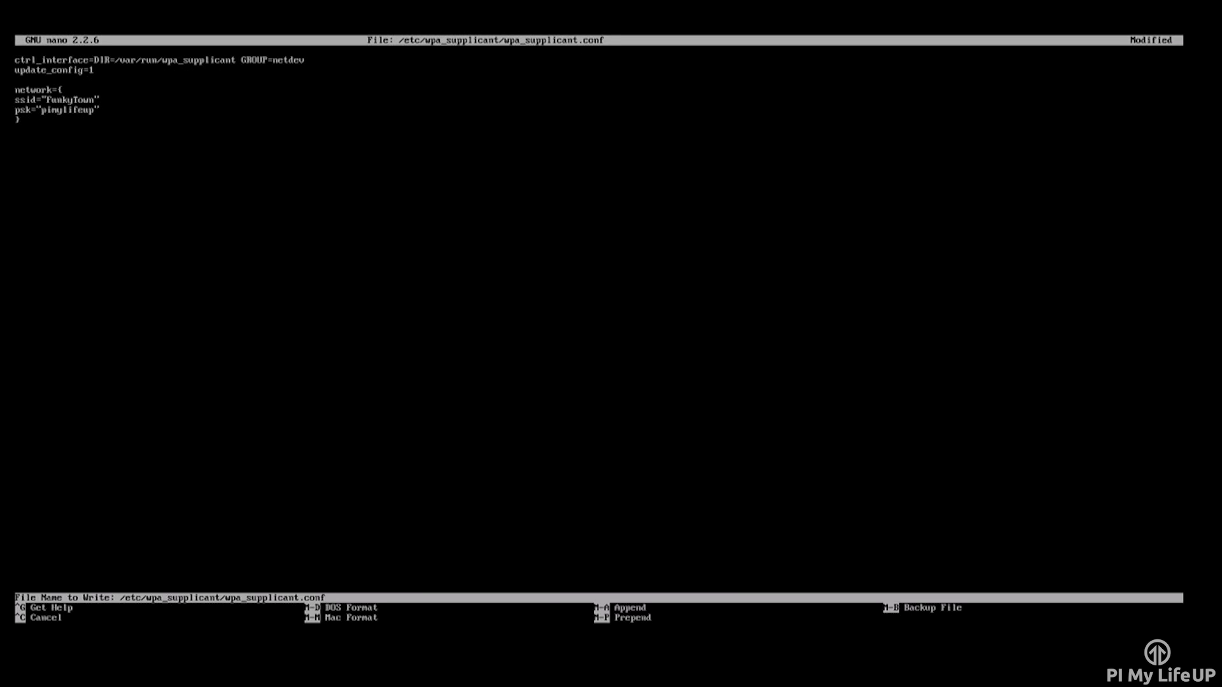
{"action": "key", "text": "Return"}
{"action": "key", "text": "ctrl+x"}
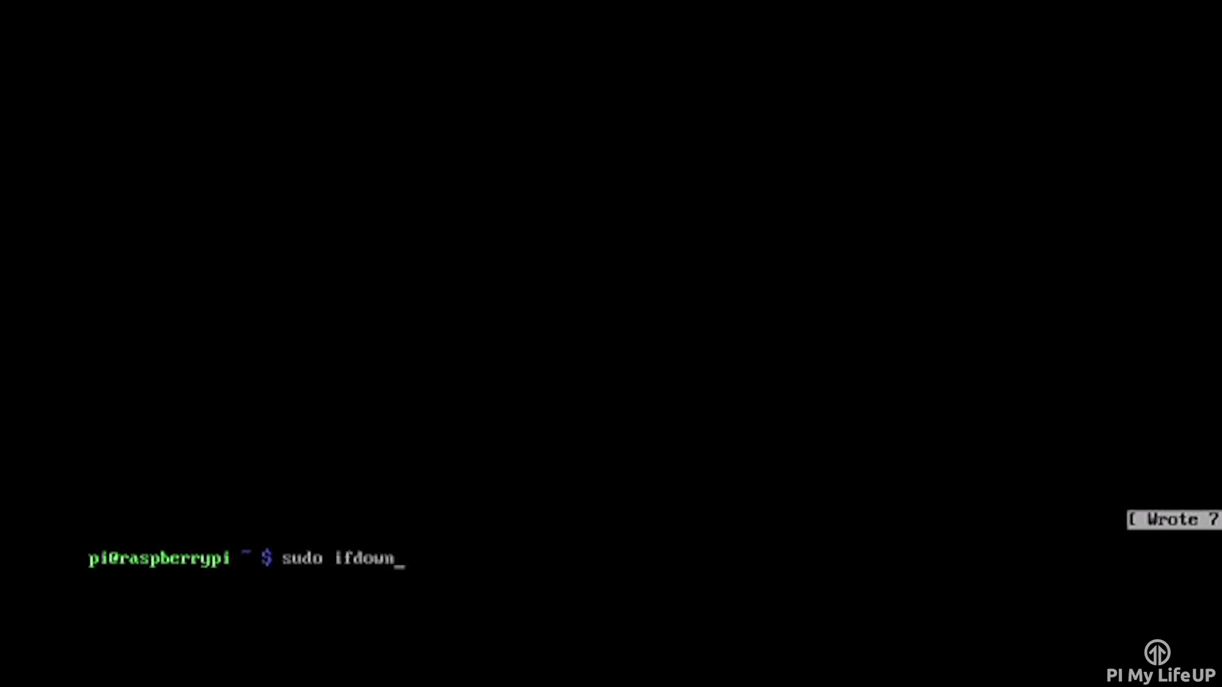
- Restart wlan0 with sudo ifdown/ifup and confirm ifconfig shows 192.168.1.108
{"action": "type", "text": "wlan0"}
{"action": "key", "text": "Return"}
{"action": "type", "text": "sudo ifup wlan0"}
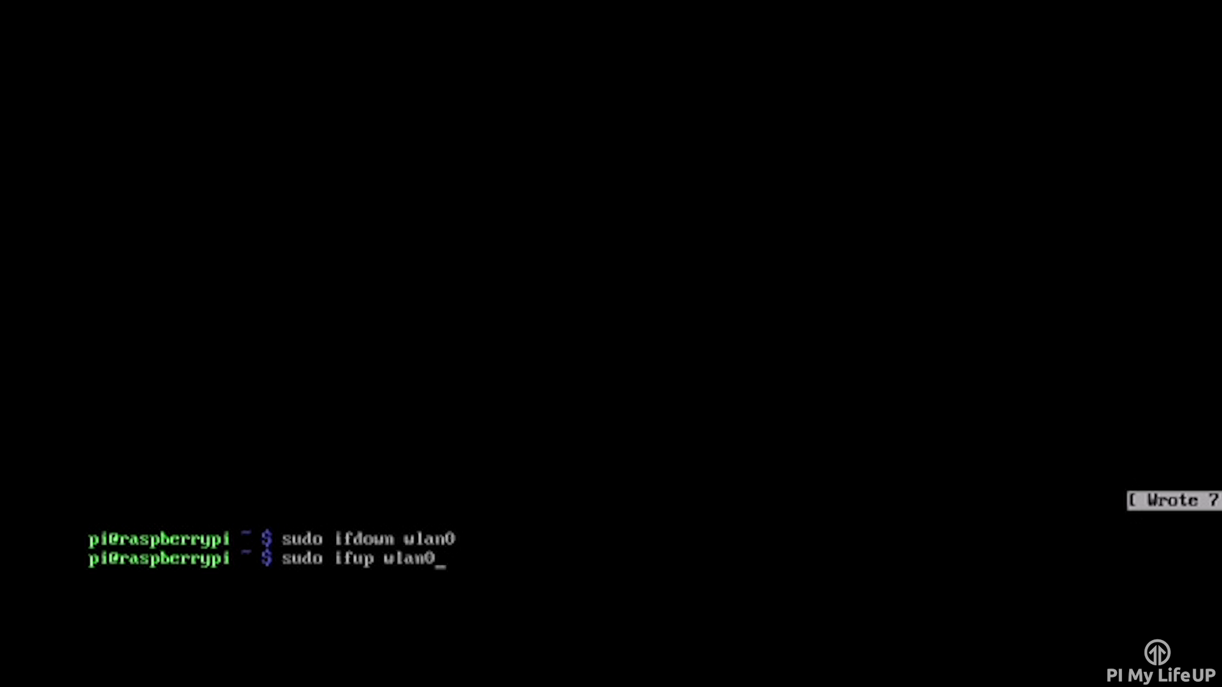
{"action": "key", "text": "Return"}
{"action": "type", "text": "i"}
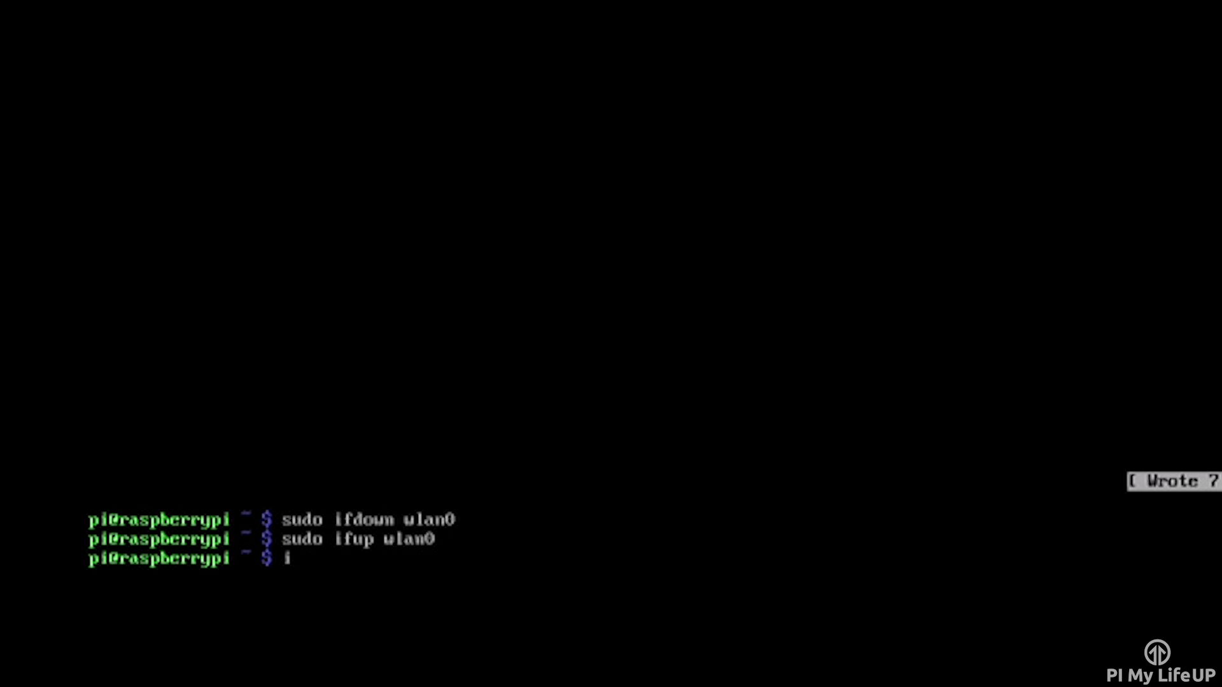
{"action": "type", "text": "fconfig wlan0"}
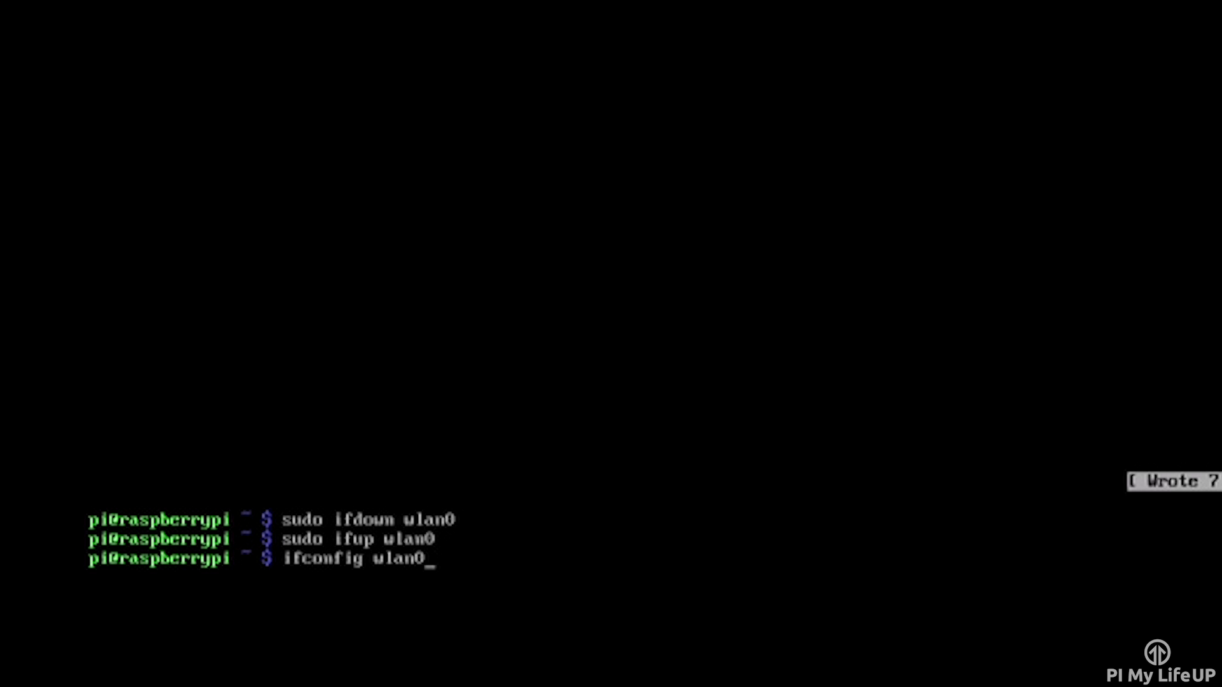
{"action": "key", "text": "Return"}
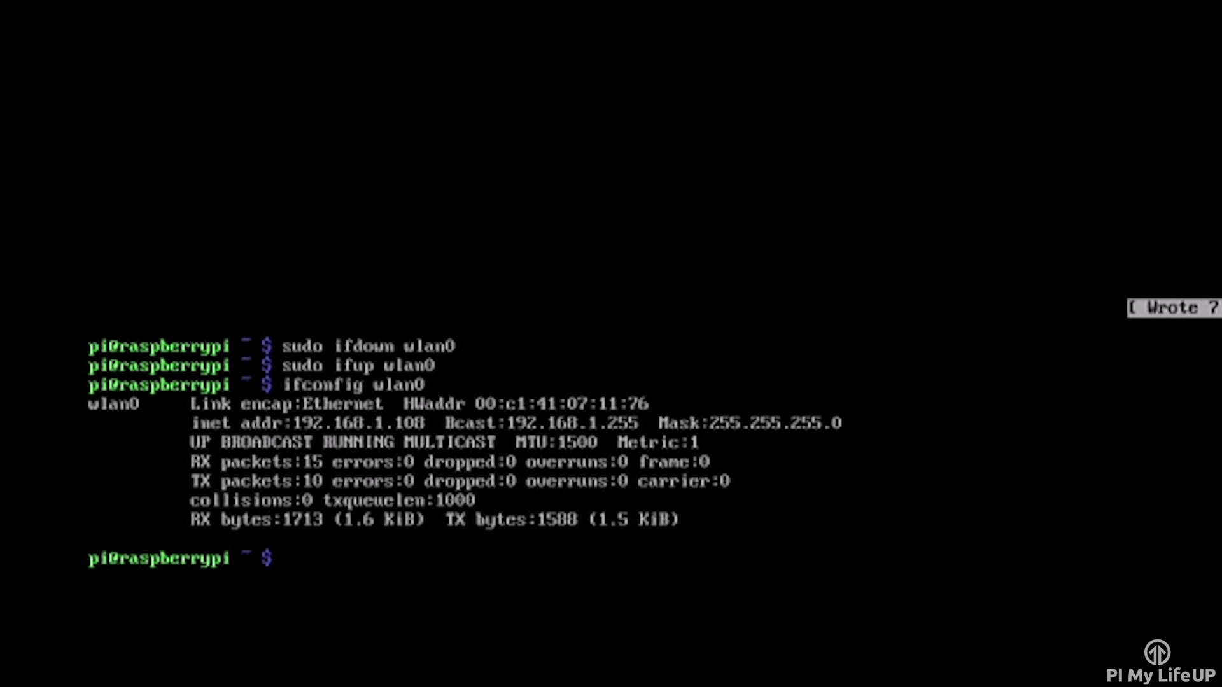
- Run sudo iwlist wlan0 scan to list nearby networks, including FunkyTown
{"action": "type", "text": "sudo"}
{"action": "type", "text": " iw"}
{"action": "key", "text": "BackSpace"}
{"action": "type", "text": "iwlist"}
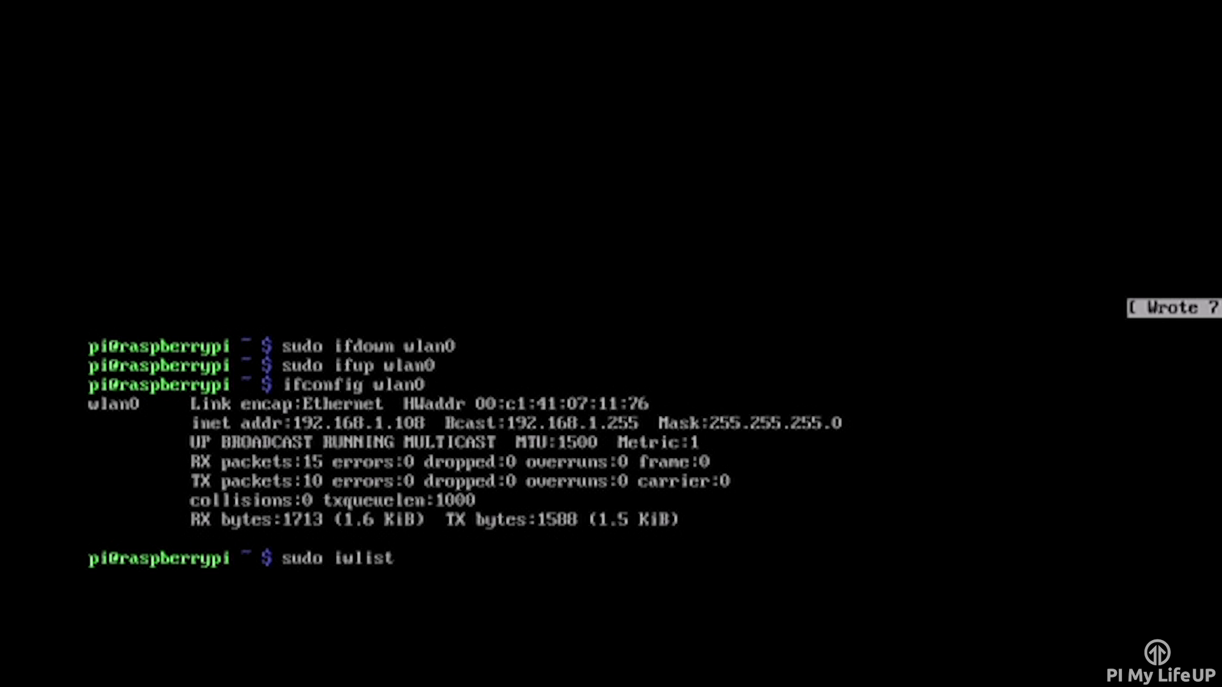
{"action": "type", "text": " wlan0 scan"}
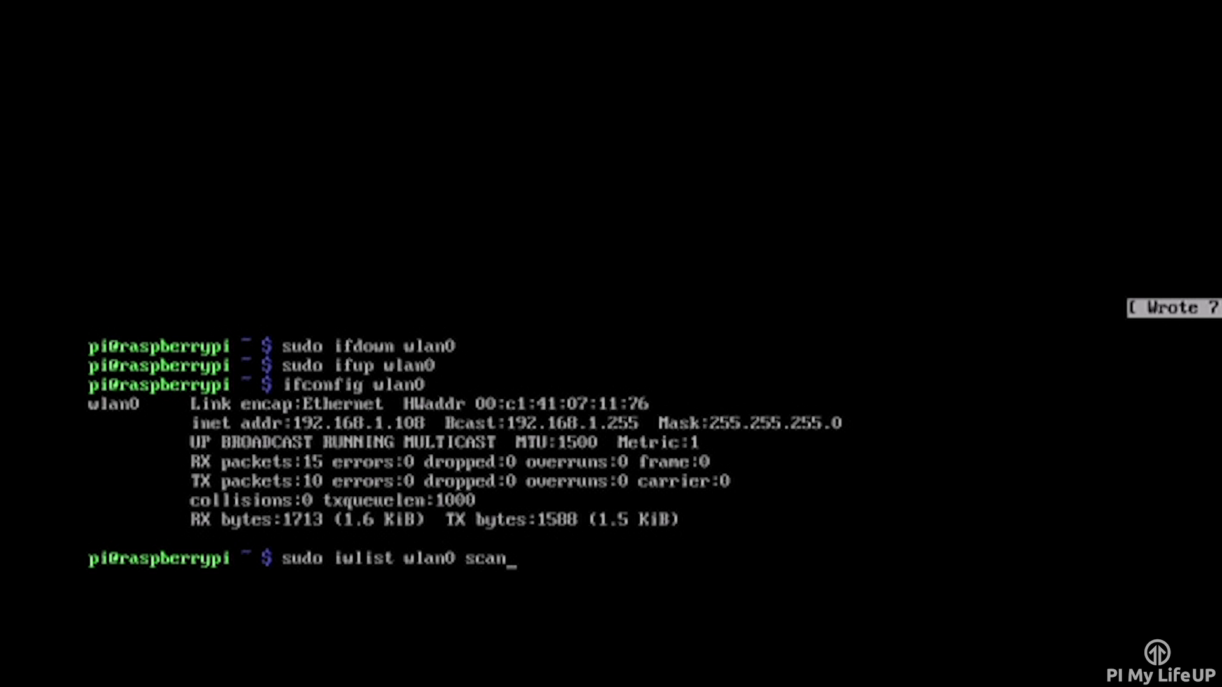
{"action": "key", "text": "Return"}
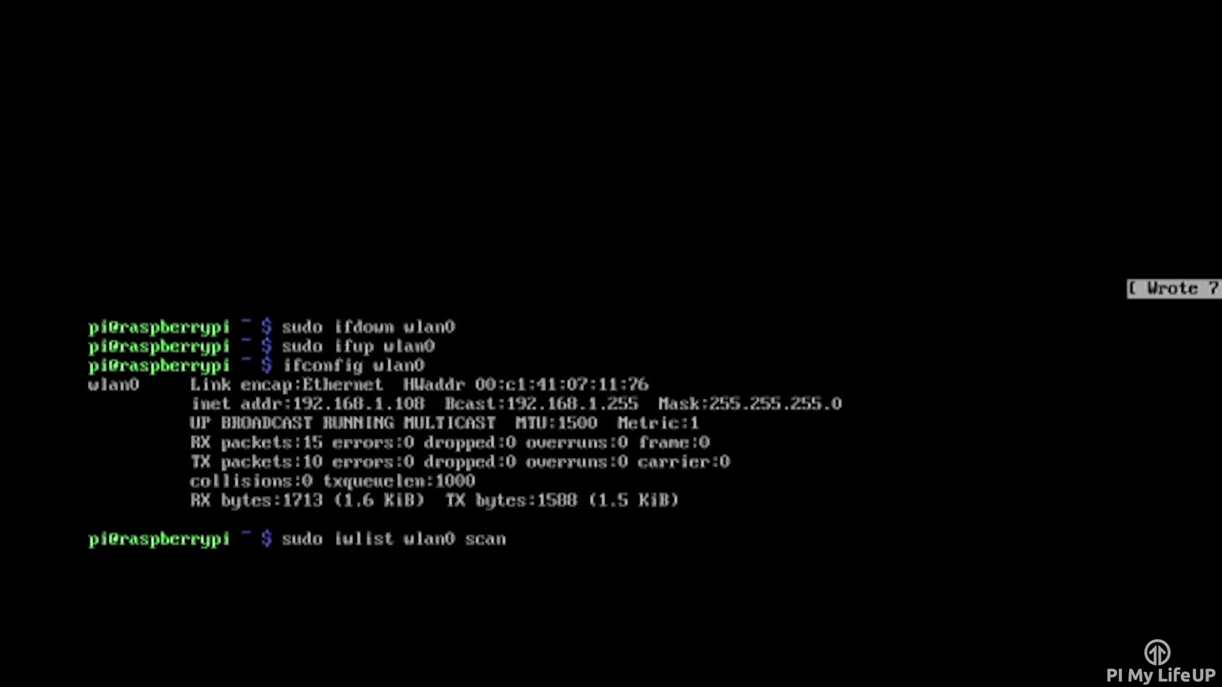